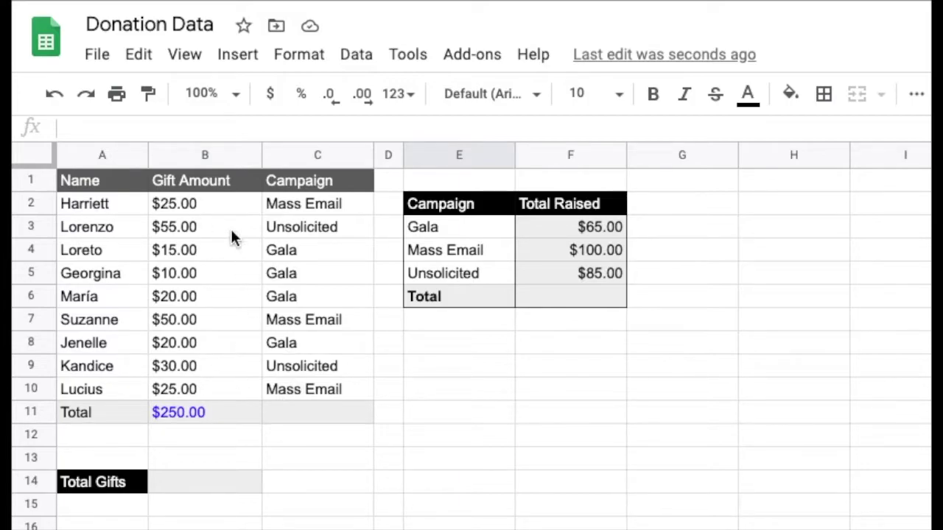
# Inspect the SUM gift total formula in B11 without changing it.
pyautogui.click(224, 410)
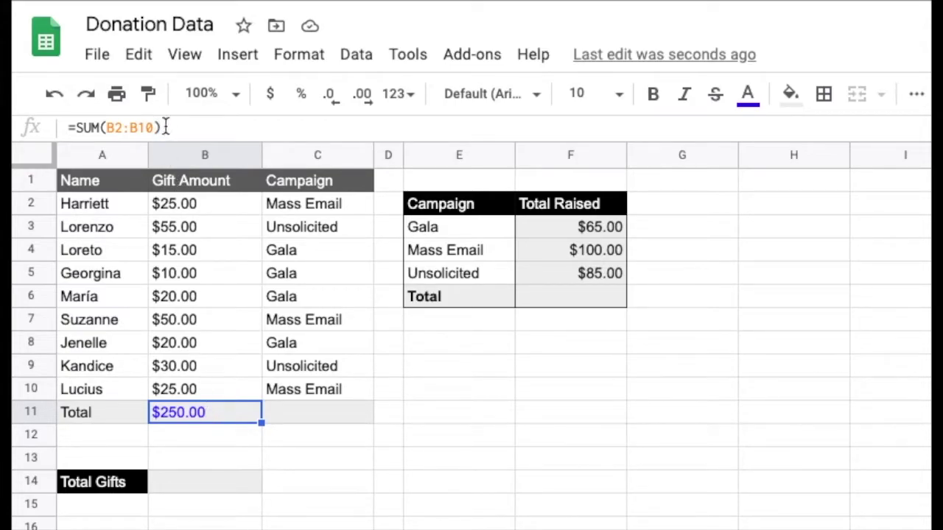
pyautogui.moveTo(160, 127); pyautogui.dragTo(53, 111)
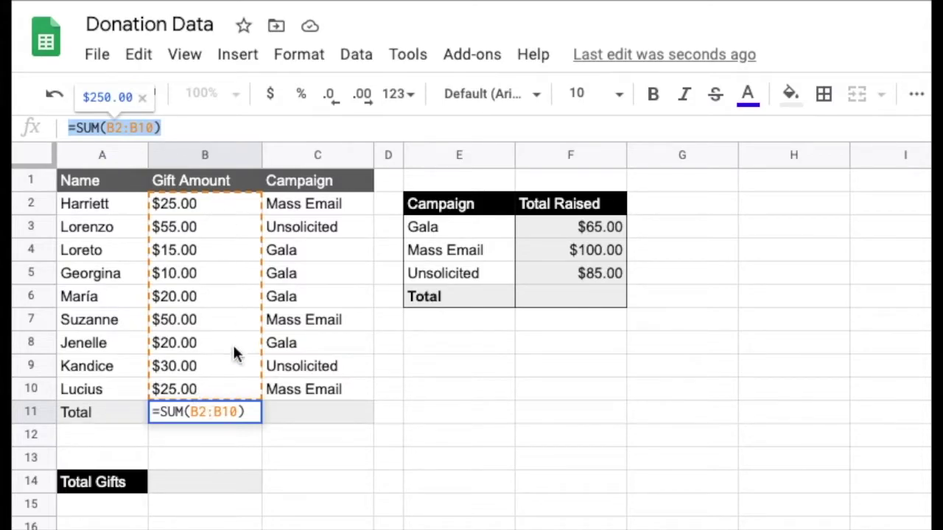
pyautogui.click(283, 435)
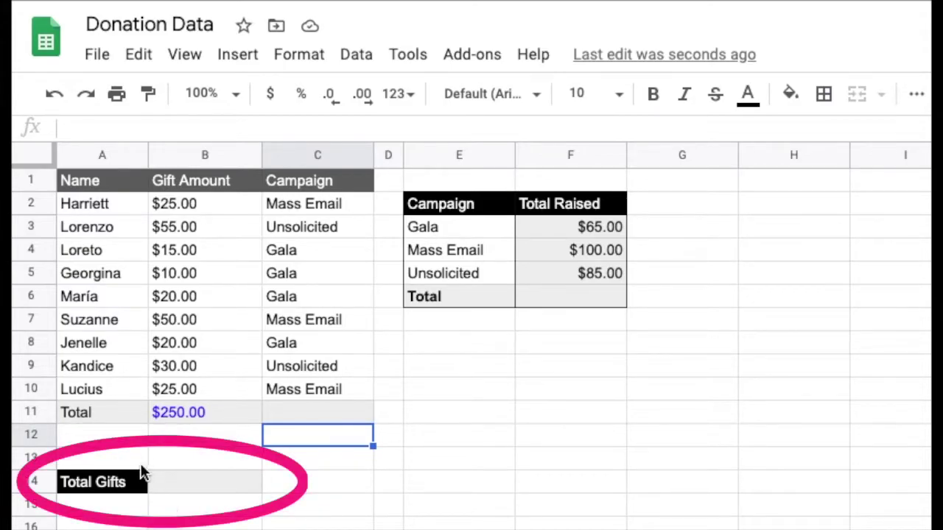
pyautogui.click(184, 480)
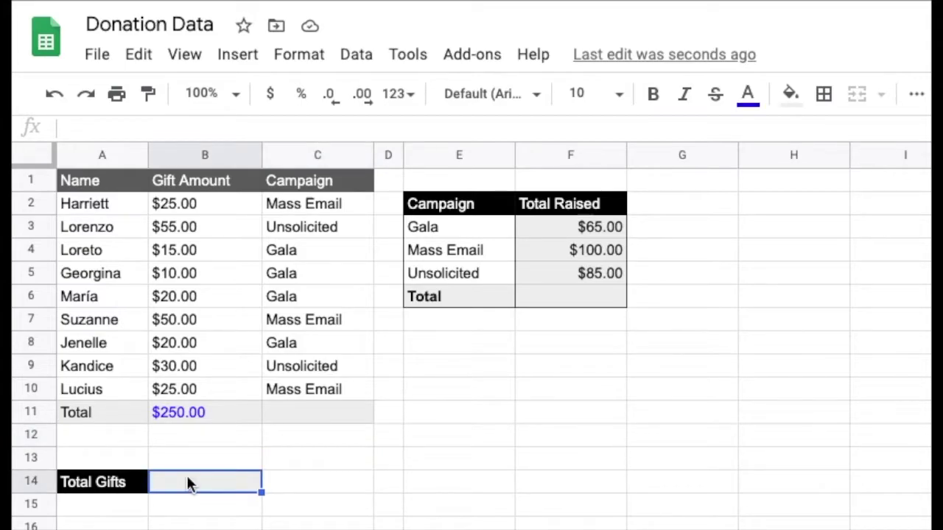
# Copy the B11 total into Total Gifts cell B14, which shows $405.00.
pyautogui.click(182, 411)
pyautogui.rightClick(225, 415)
pyautogui.moveTo(254, 400)
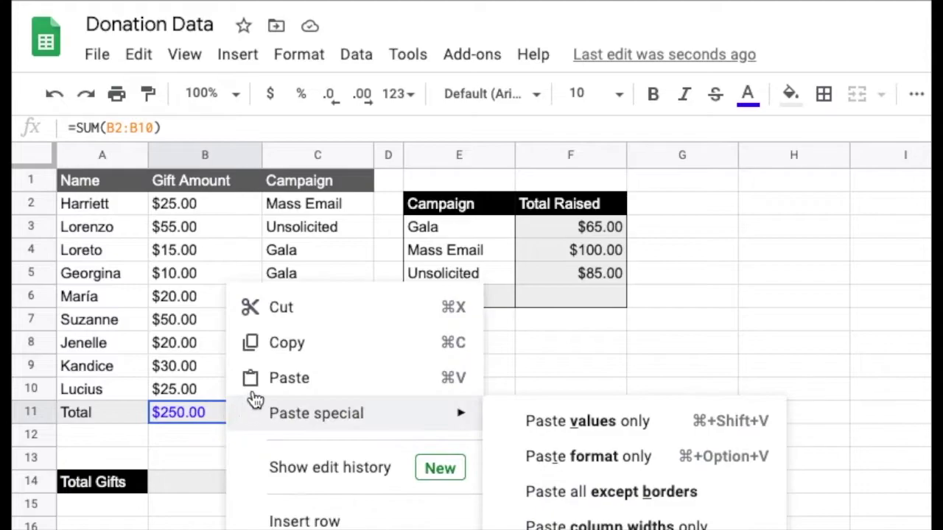
pyautogui.click(269, 344)
pyautogui.click(225, 485)
pyautogui.rightClick(219, 477)
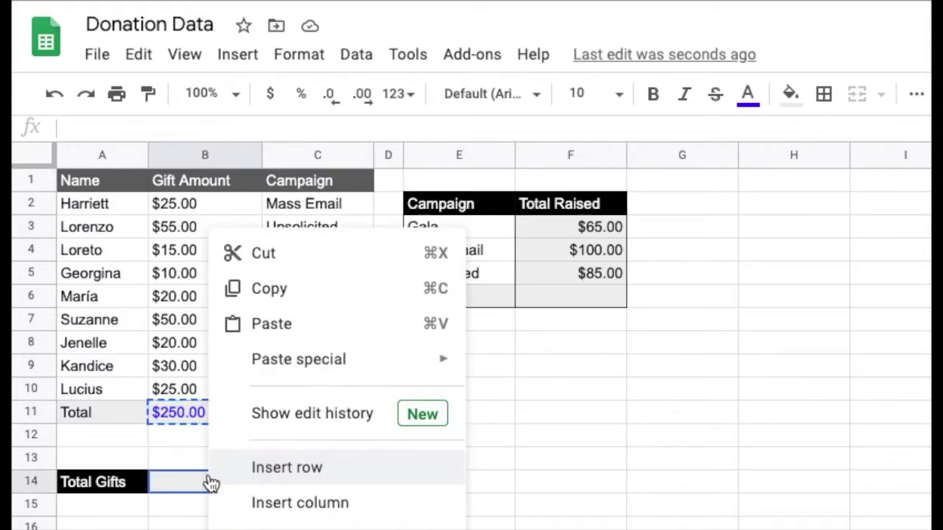
pyautogui.click(305, 325)
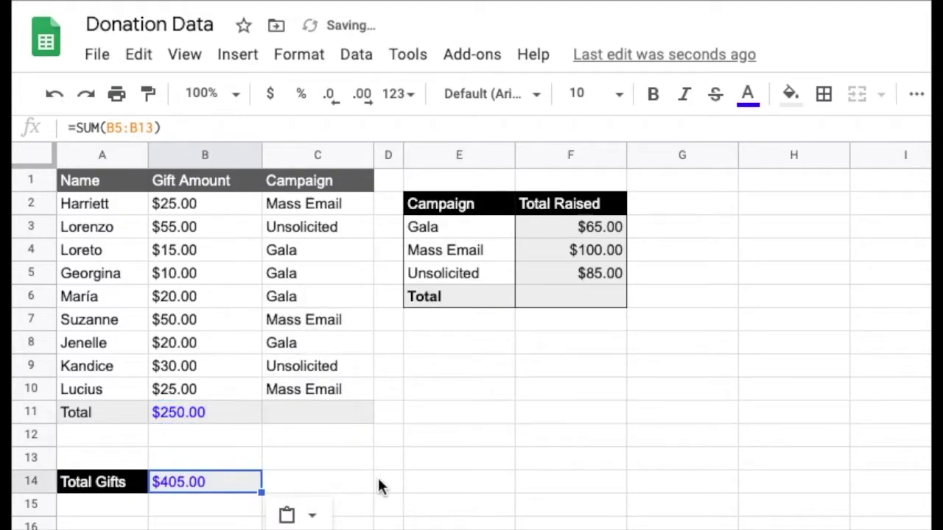
pyautogui.click(377, 479)
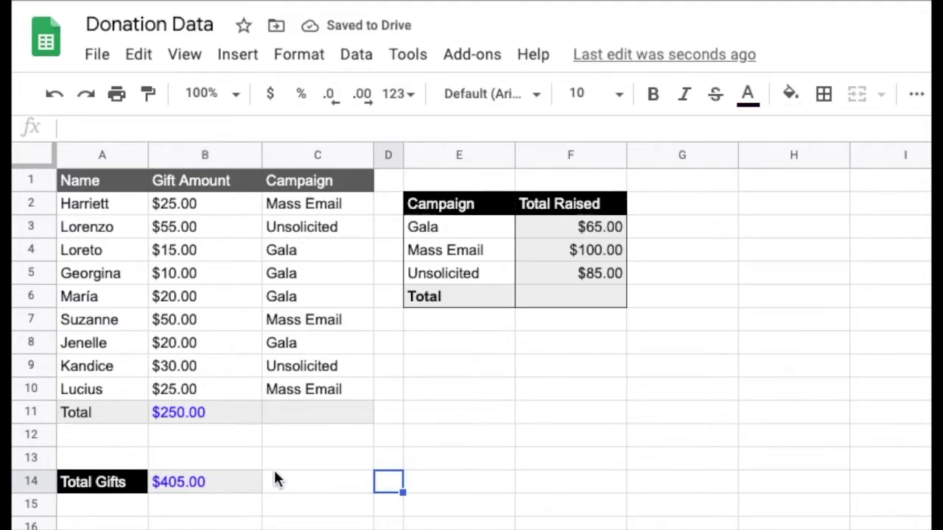
pyautogui.click(234, 482)
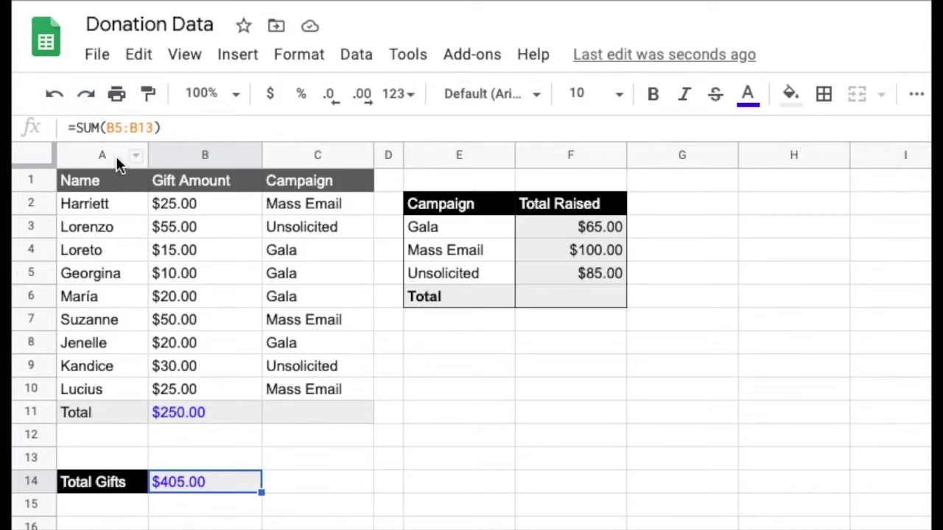
# Compare B11 with B14's shifted =SUM(B5:B13), then delete B14's $405.00 result.
pyautogui.click(208, 413)
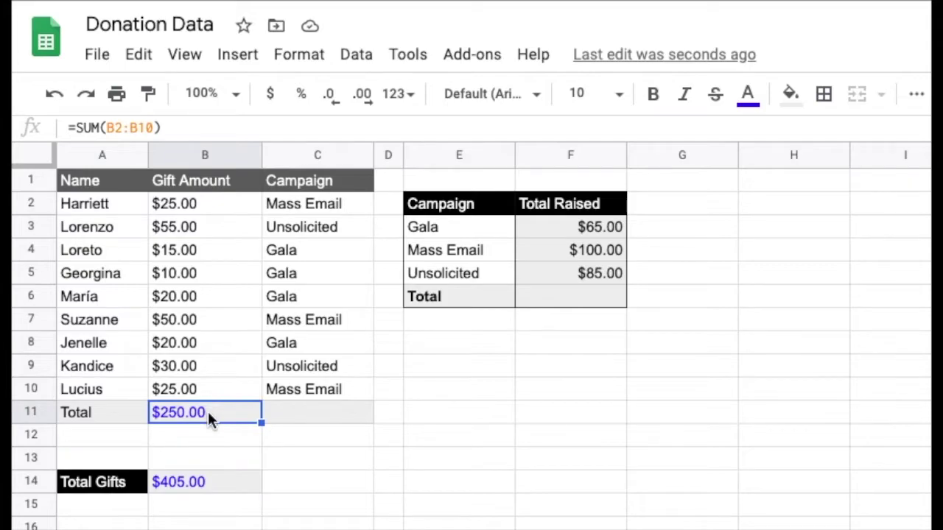
pyautogui.click(211, 482)
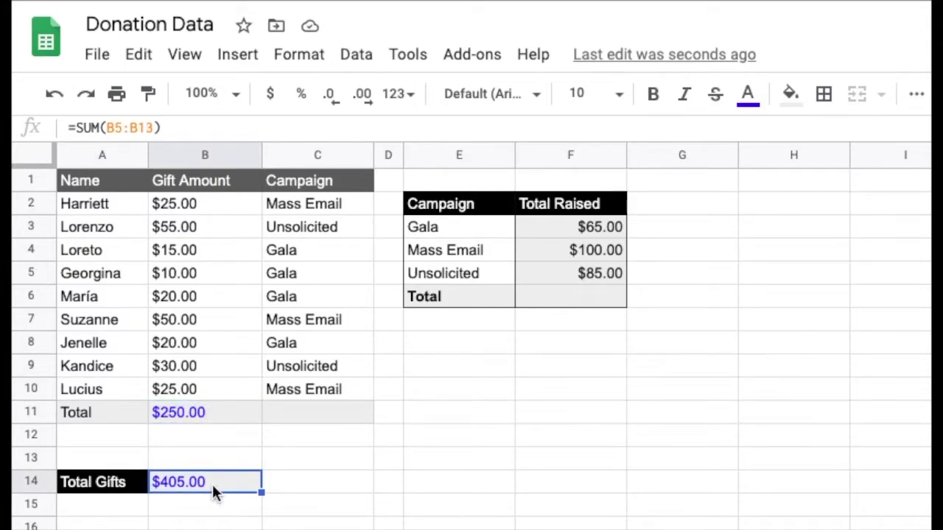
pyautogui.doubleClick(212, 483)
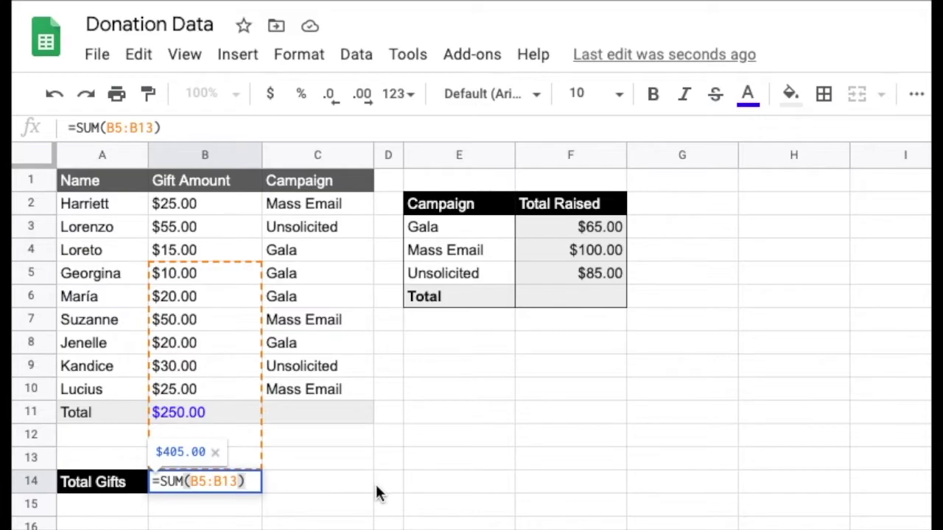
pyautogui.press('Tab')
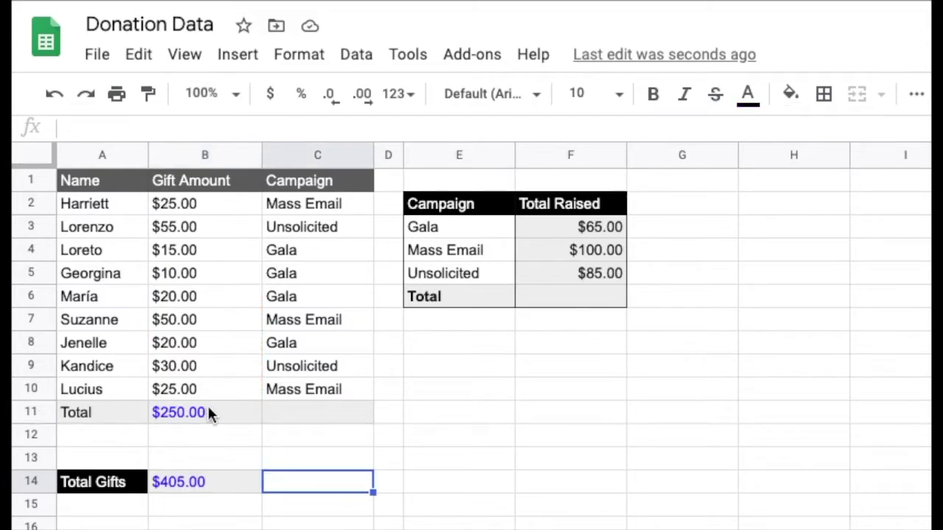
pyautogui.click(243, 483)
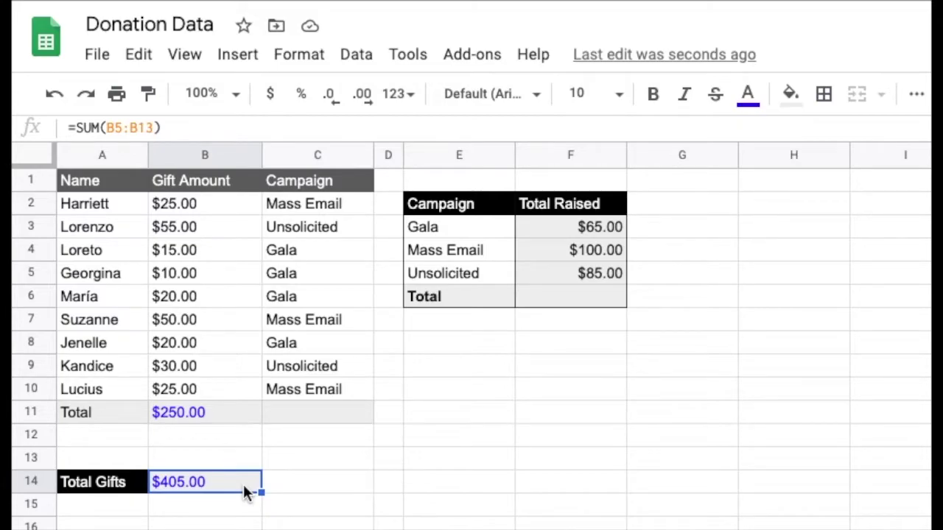
pyautogui.press('Delete')
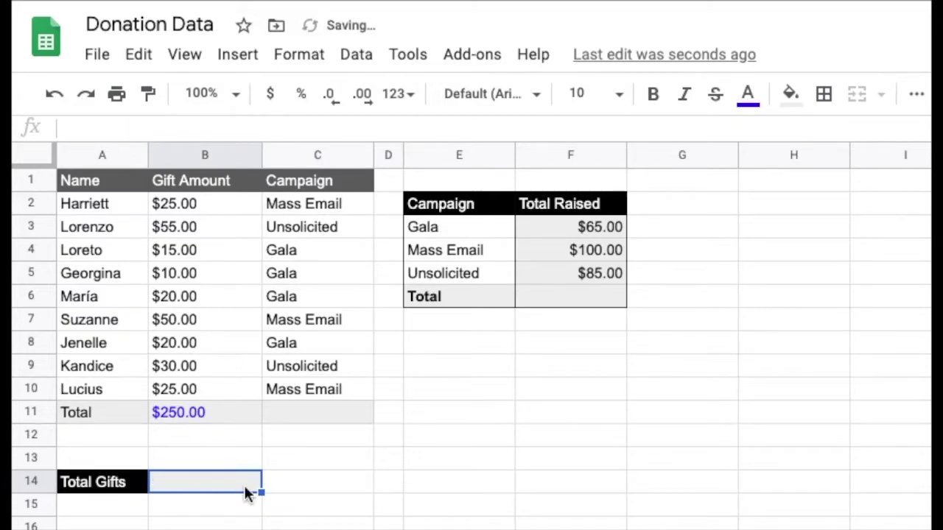
# Add $ signs so B11 reads =SUM($B$2:$B$10), still totalling $250.00.
pyautogui.click(218, 411)
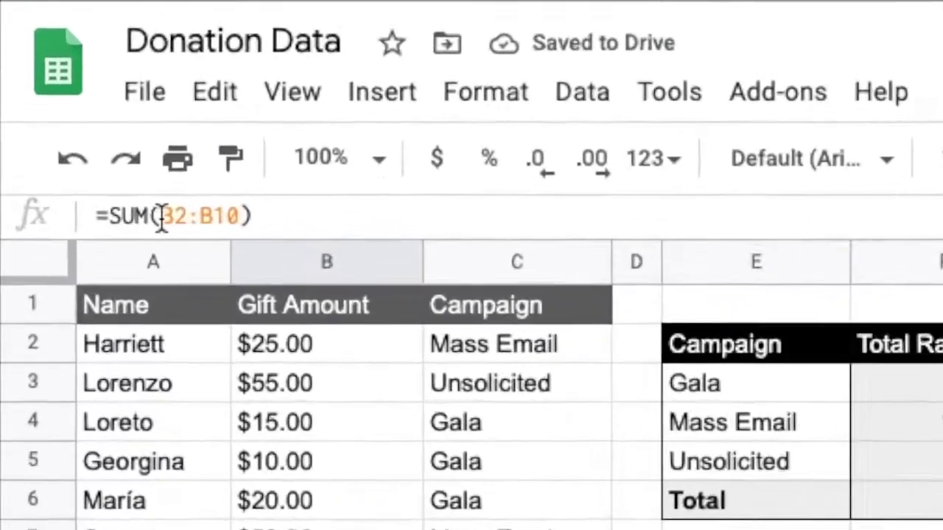
pyautogui.click(162, 219)
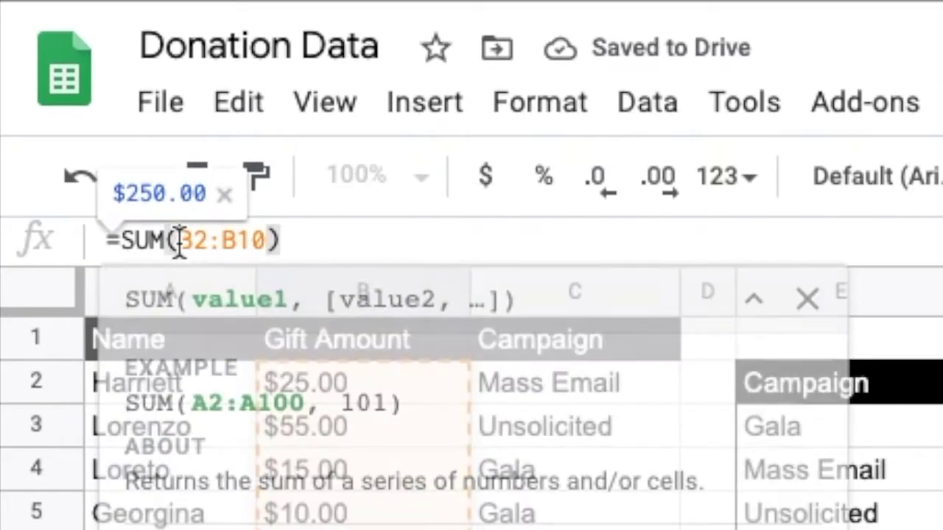
pyautogui.write('$')
pyautogui.press('Right')
pyautogui.write('$')
pyautogui.press('Right')
pyautogui.press('Right')
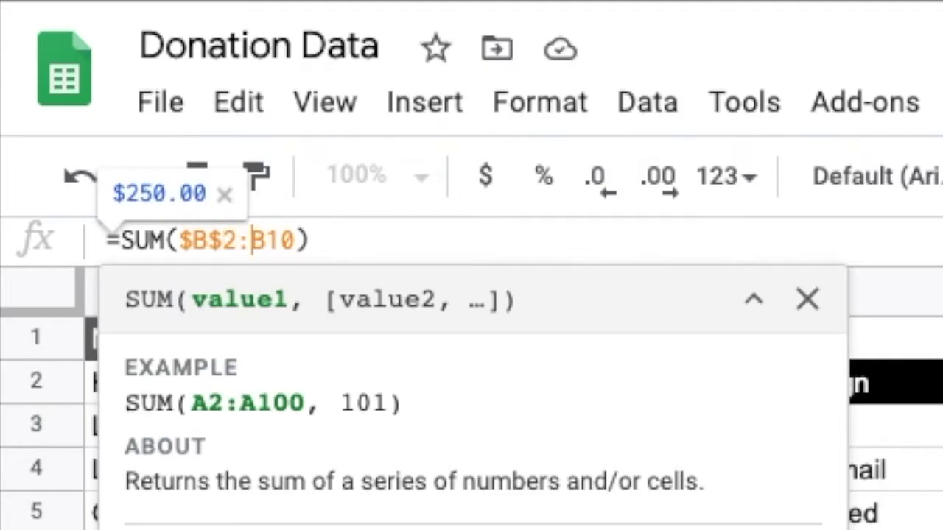
pyautogui.write('$')
pyautogui.press('Right')
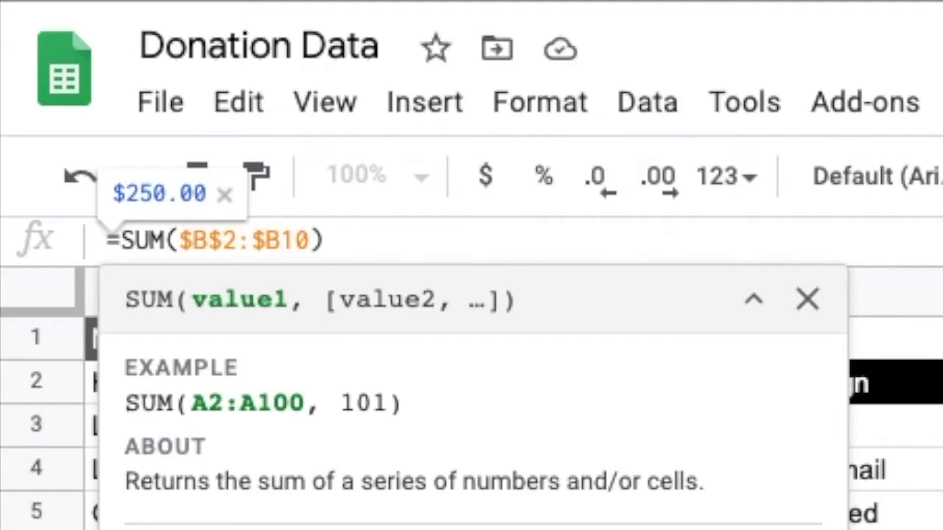
pyautogui.write('$')
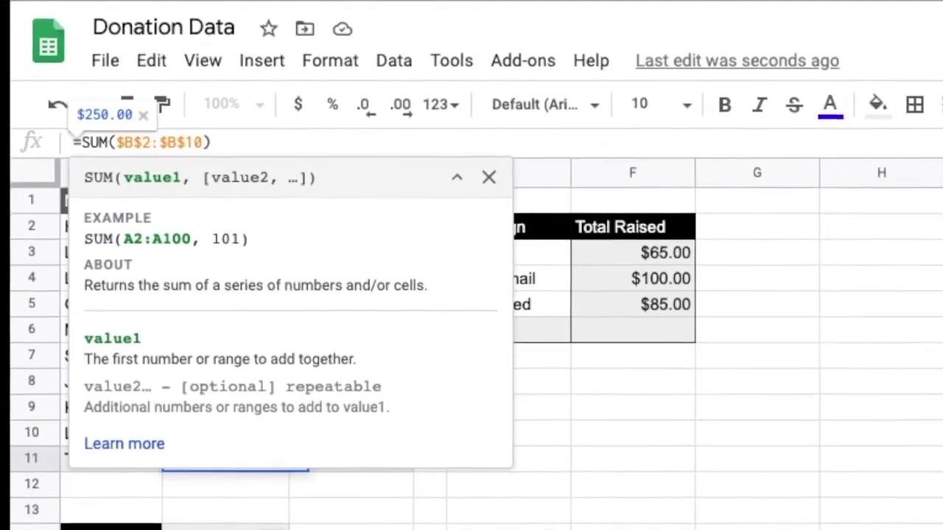
pyautogui.press('Return')
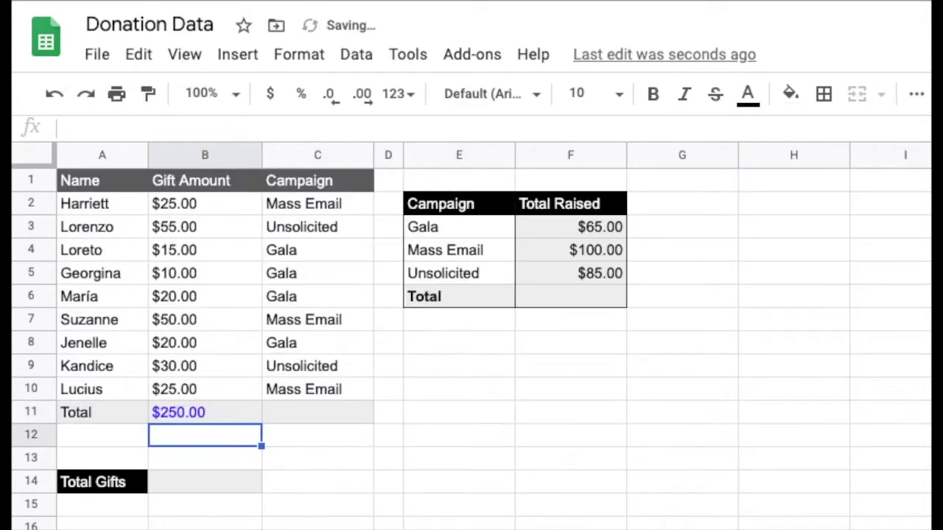
# Copy B11's =SUM($B$2:$B$10) into B14 so Total Gifts shows $250.00.
pyautogui.click(230, 416)
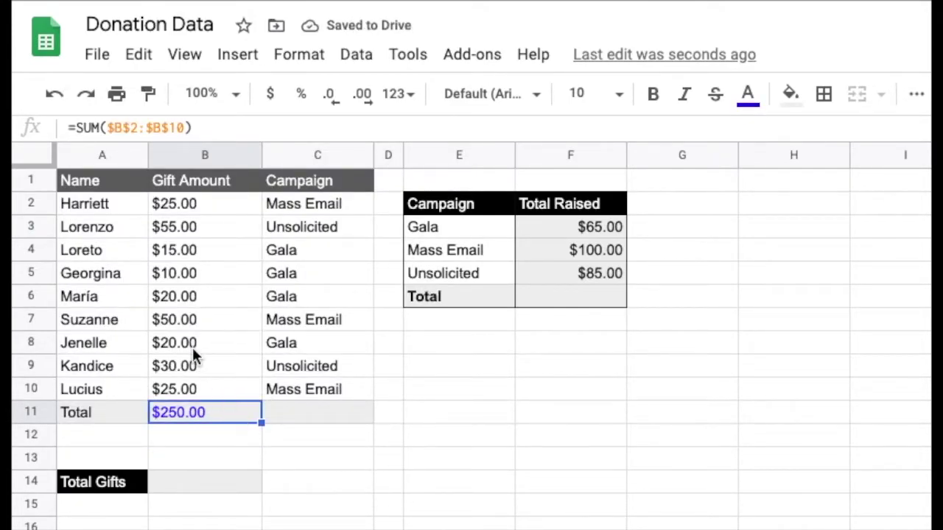
pyautogui.rightClick(218, 412)
pyautogui.click(284, 341)
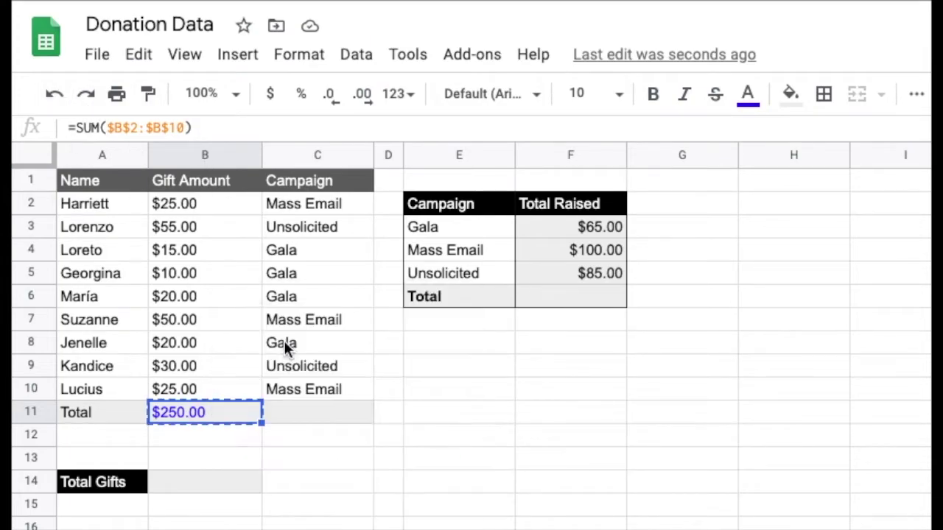
pyautogui.click(218, 475)
pyautogui.rightClick(219, 475)
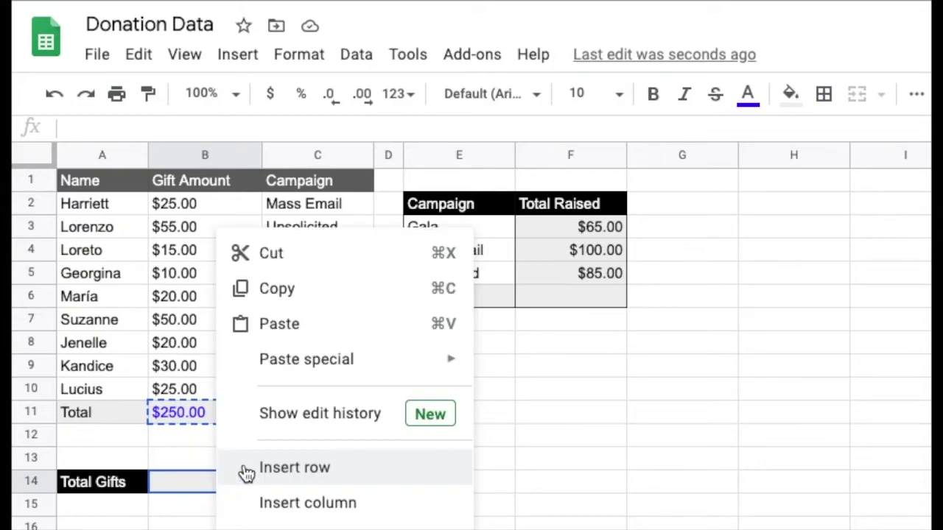
pyautogui.click(333, 318)
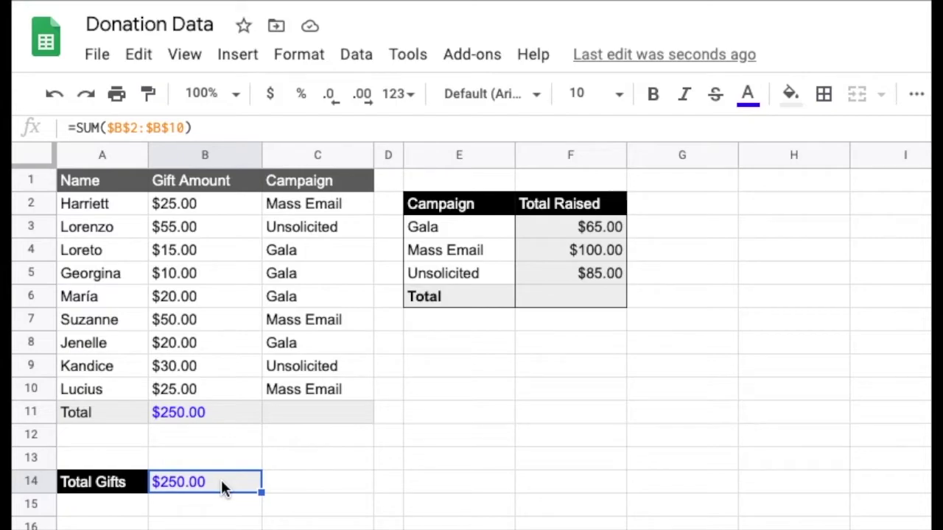
pyautogui.click(184, 410)
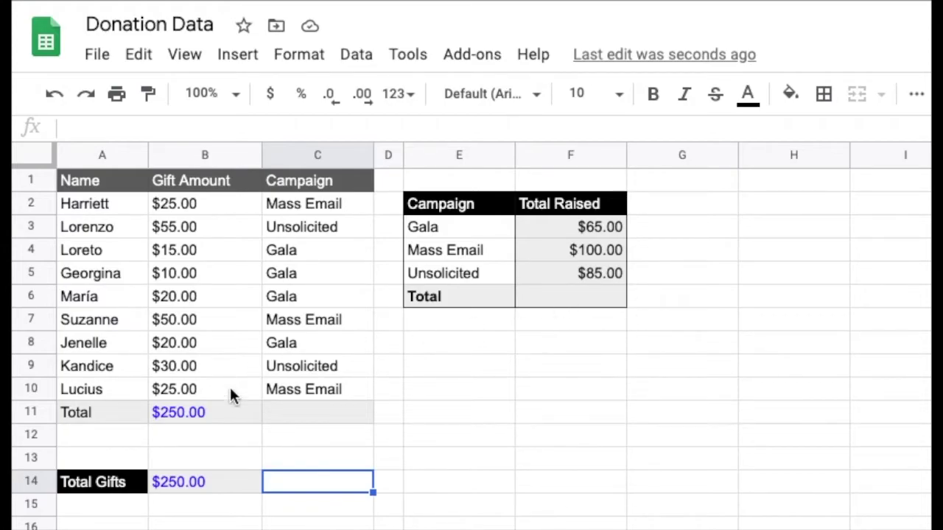
pyautogui.click(217, 410)
# Paste B11's relative =SUM(B2:B10) into campaign Total F6, producing =SUM(#REF!).
pyautogui.rightClick(213, 413)
pyautogui.moveTo(215, 416)
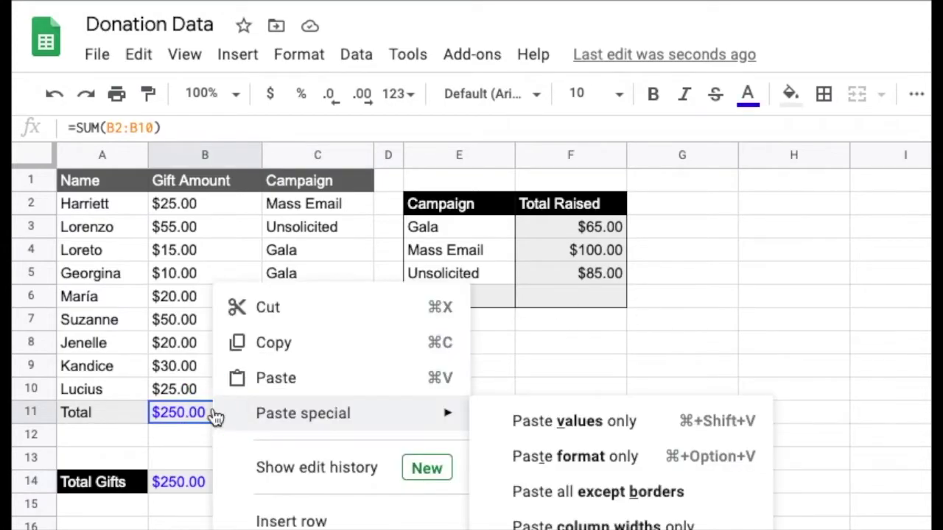
pyautogui.click(274, 338)
pyautogui.click(559, 289)
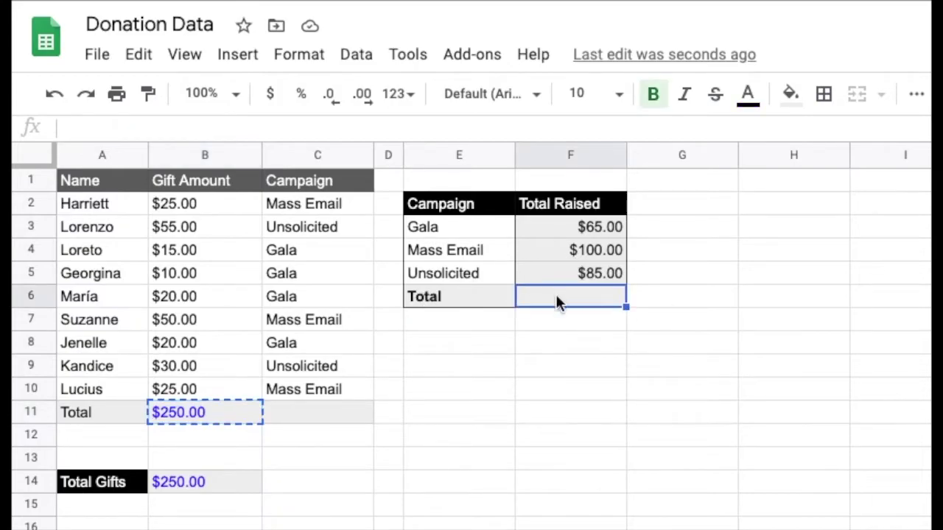
pyautogui.rightClick(558, 298)
pyautogui.click(692, 331)
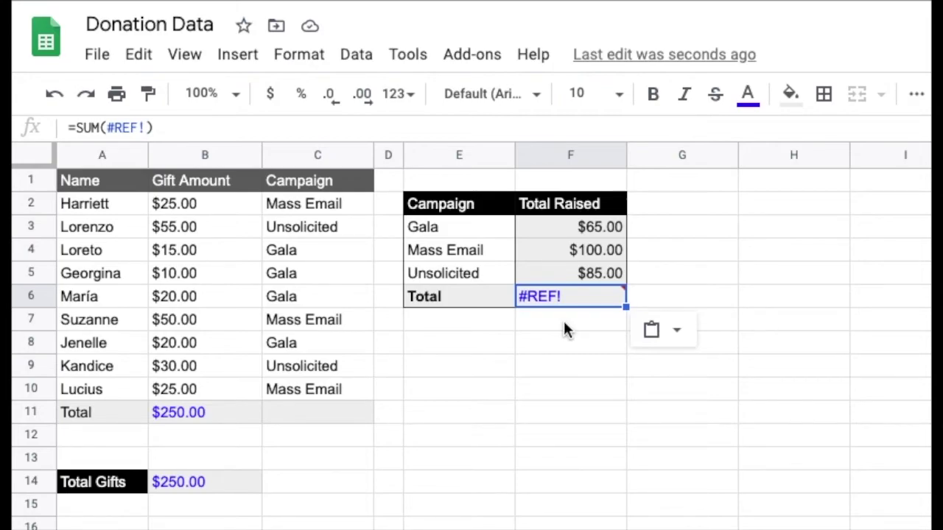
pyautogui.click(217, 404)
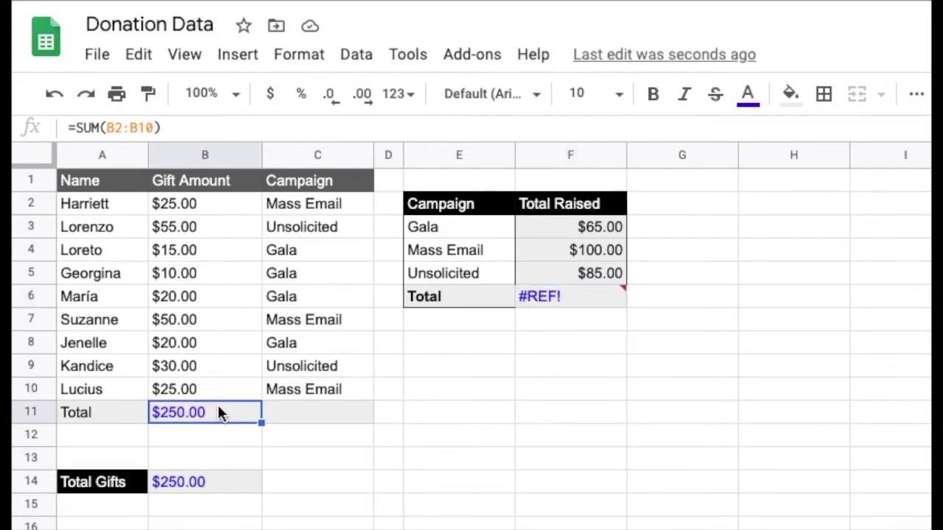
# Change B11 to the absolute formula =SUM($B$2:$B$10), still $250.00.
pyautogui.click(107, 128)
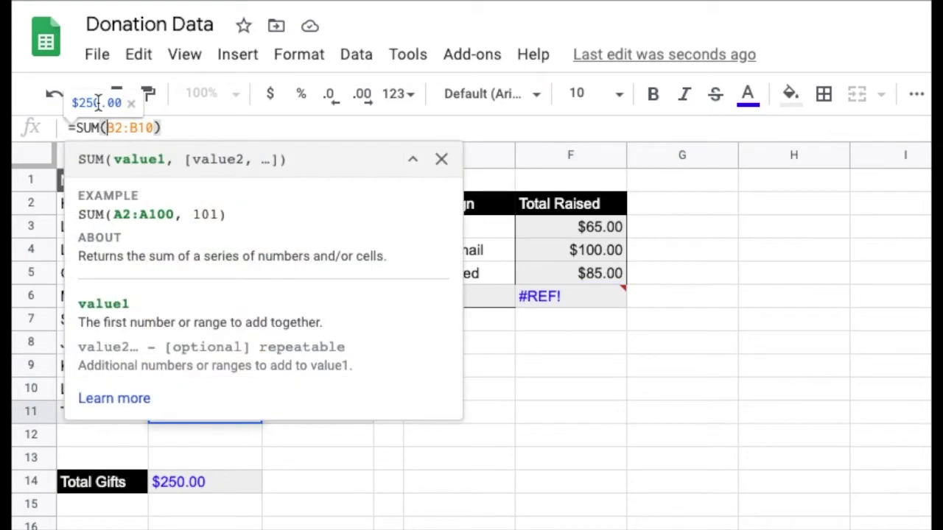
pyautogui.write('$')
pyautogui.press('Right')
pyautogui.write('$')
pyautogui.press('Right')
pyautogui.press('Right')
pyautogui.write('$')
pyautogui.press('Right')
pyautogui.write('$')
pyautogui.press('Return')
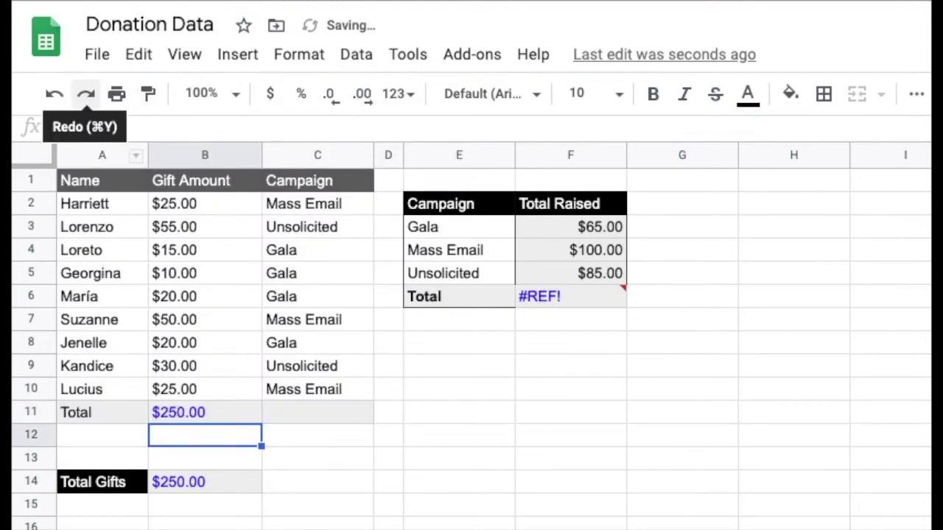
# Copy the absolute B11 total and paste it into campaign Total cell F6.
pyautogui.click(250, 414)
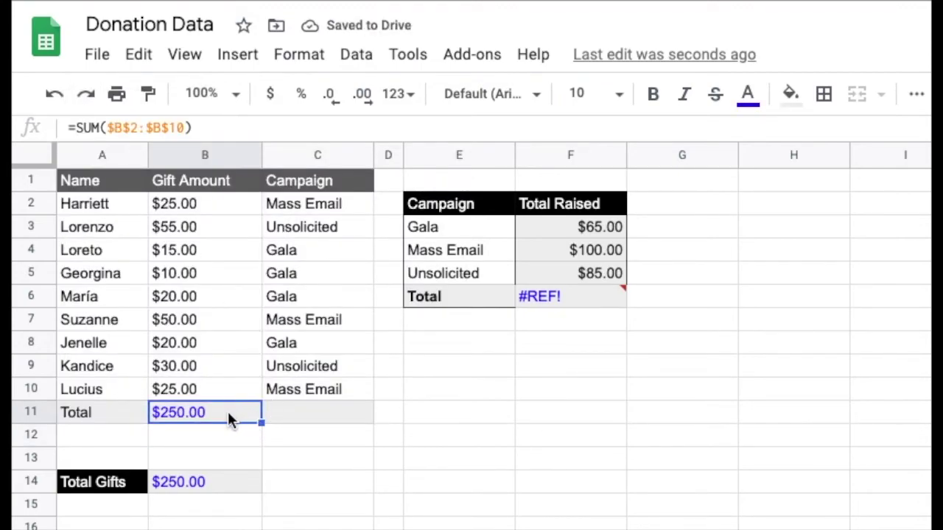
pyautogui.rightClick(229, 413)
pyautogui.click(248, 343)
pyautogui.click(531, 294)
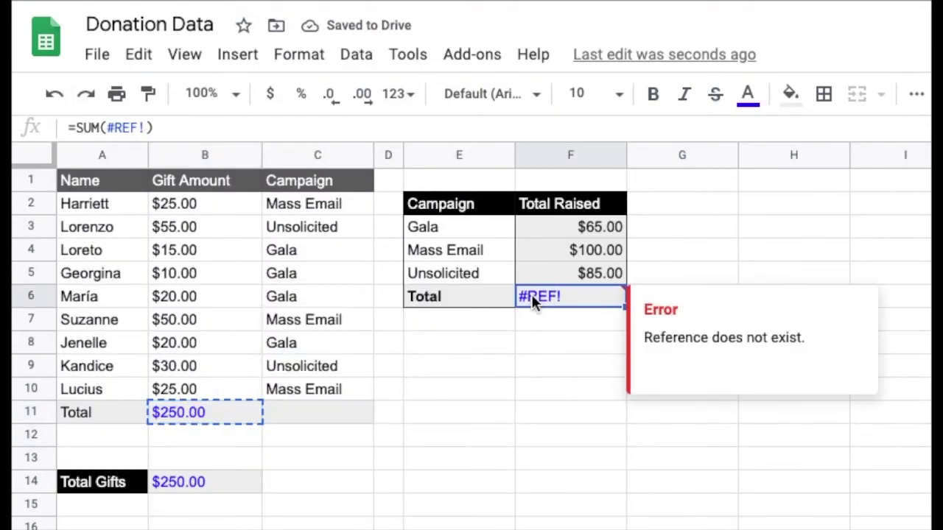
pyautogui.rightClick(533, 296)
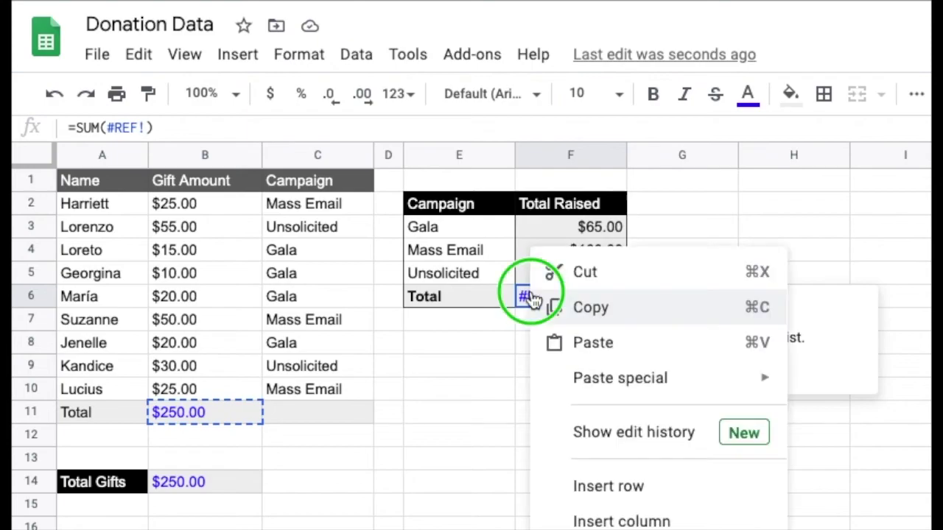
pyautogui.click(589, 347)
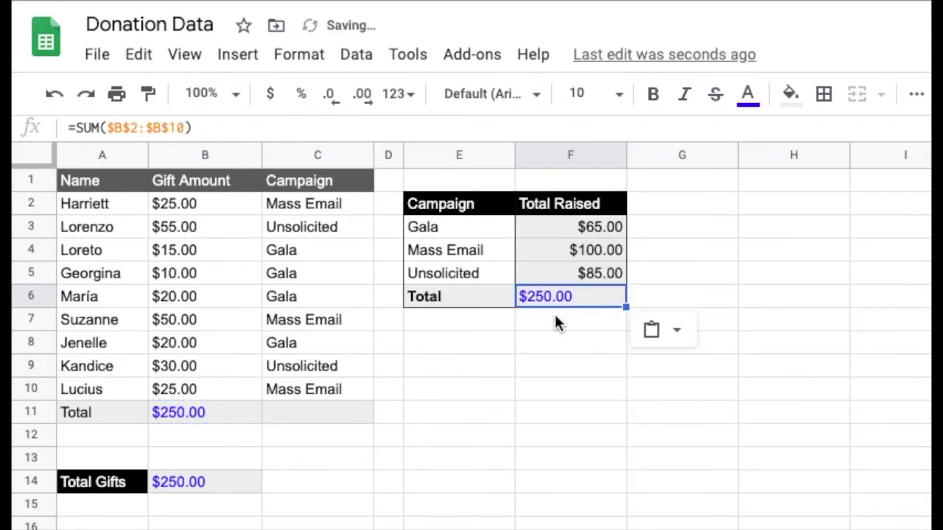